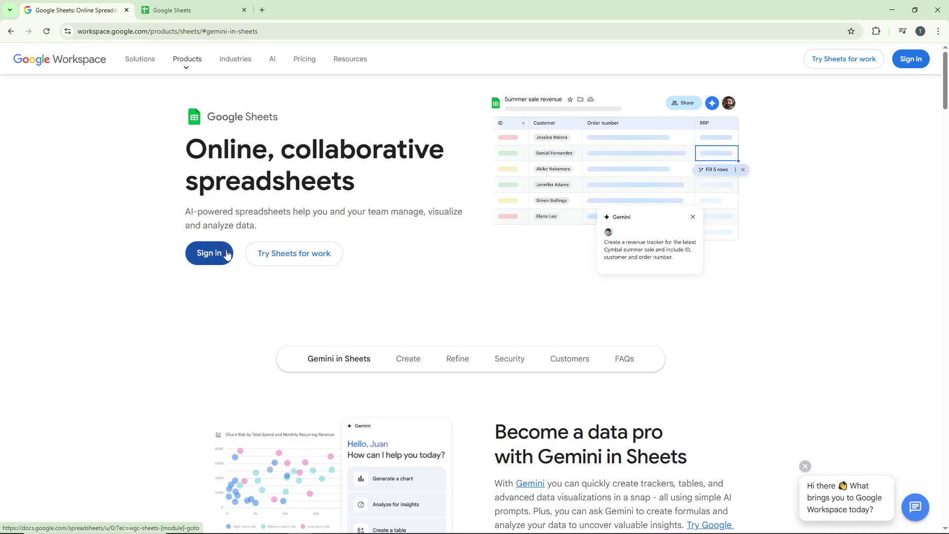
Step: Open the Tutorial Labs Sample spreadsheet from Google Sheets and switch to its empty Sheet9
click(227, 254)
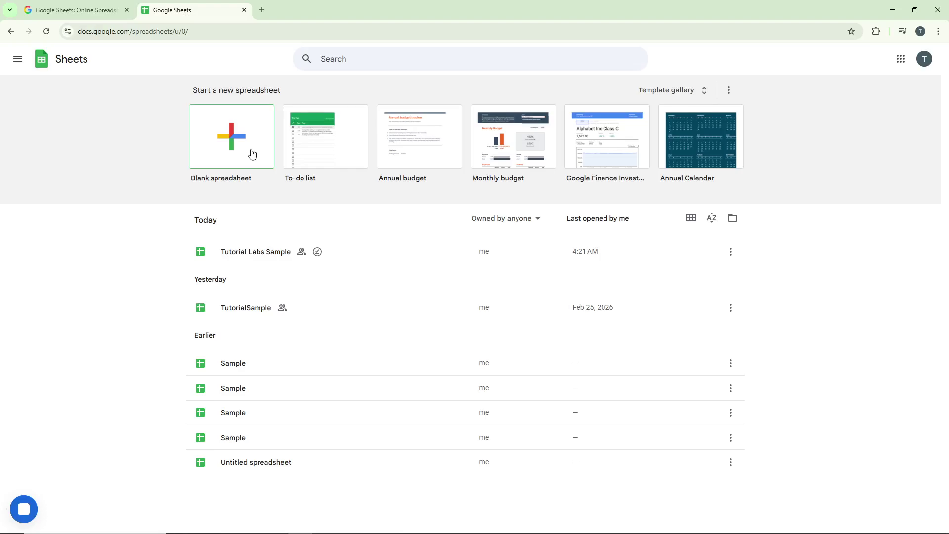
click(349, 255)
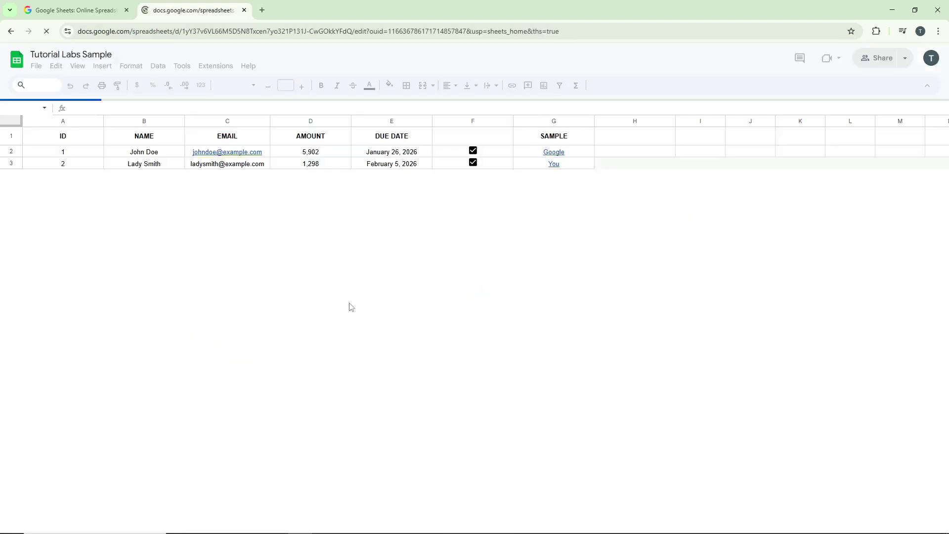
click(385, 524)
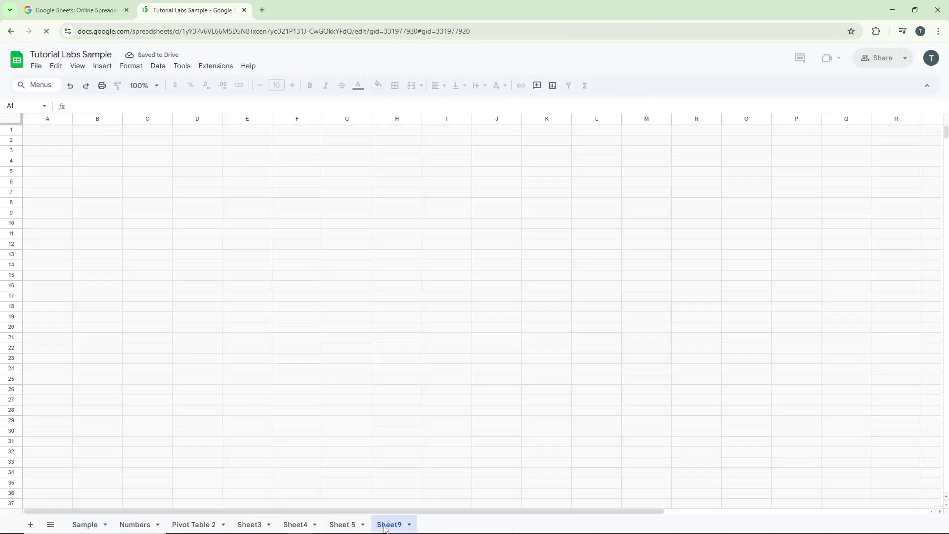
Step: Enter the headers DATE, DESCRIPTION, CATEGORY and AMOUNT in cells A1 to D1
double_click(61, 131)
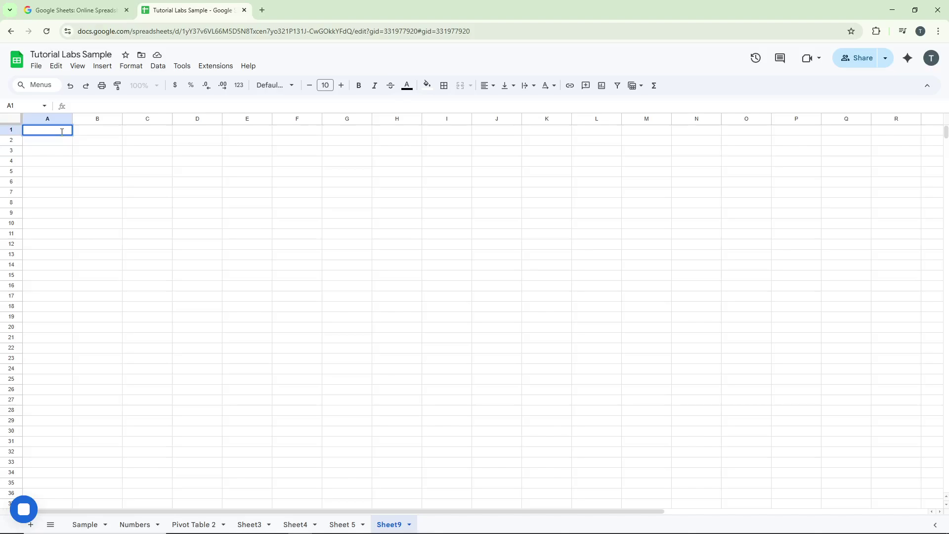
text(DATE)
key(Tab)
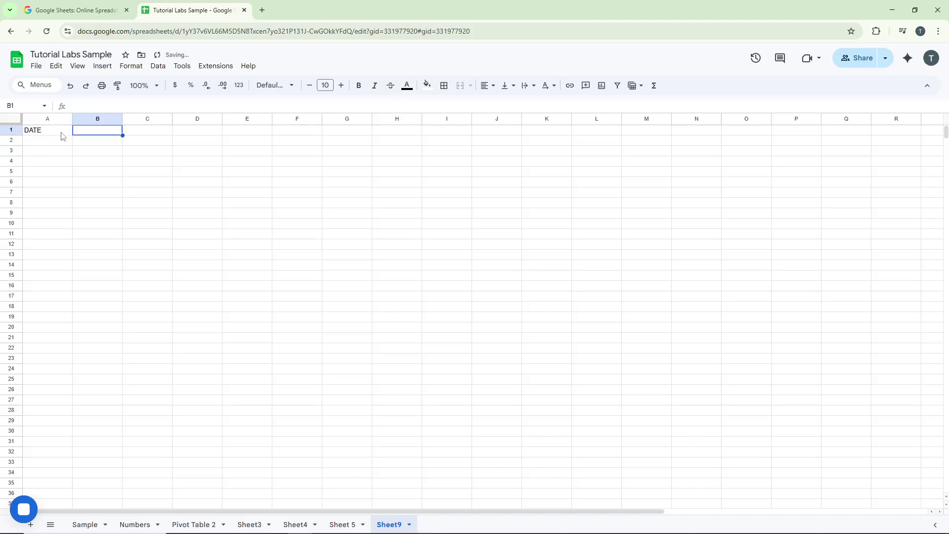
text(DESCRIPTION)
key(Tab)
text(CATEGORY)
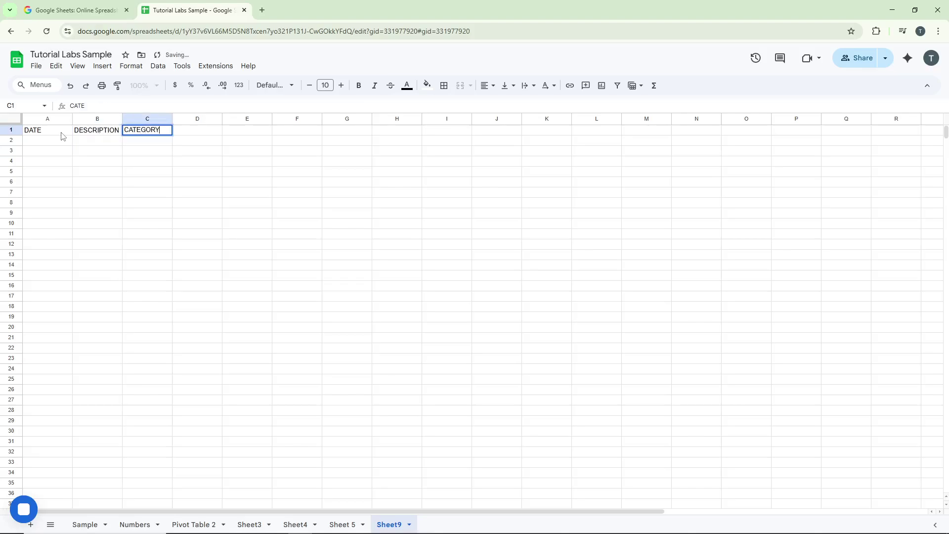
key(Tab)
text(AMOUNT)
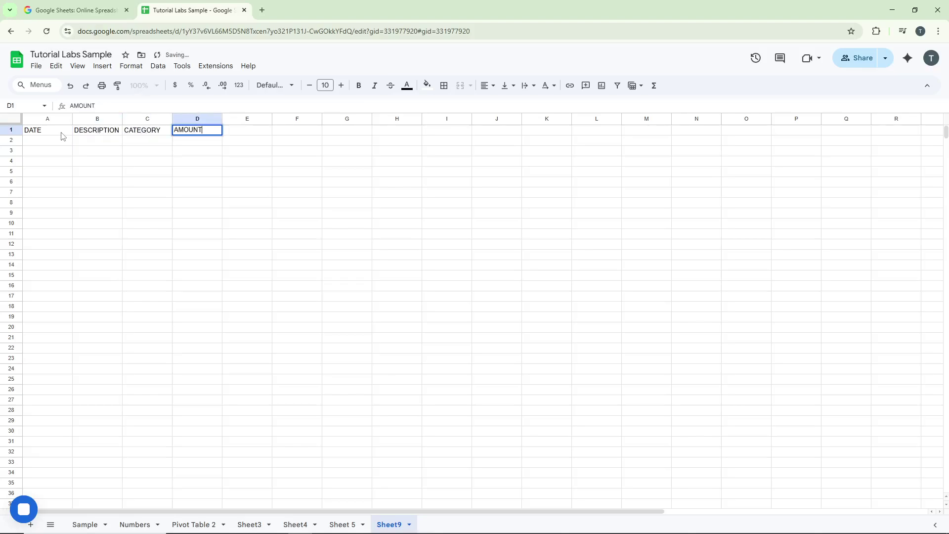
key(Return)
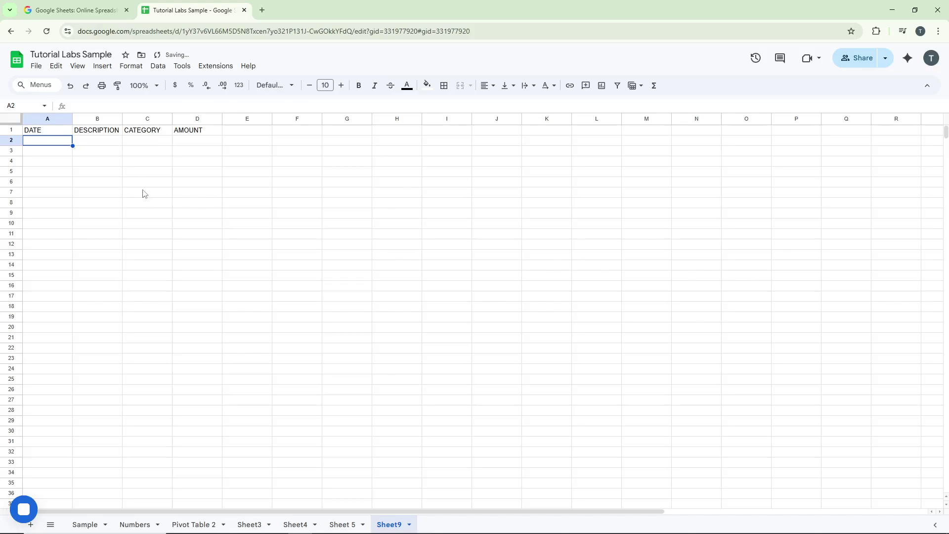
Step: Enter the date 01/15/26 in A2 and autofill consecutive dates down to A4
double_click(36, 142)
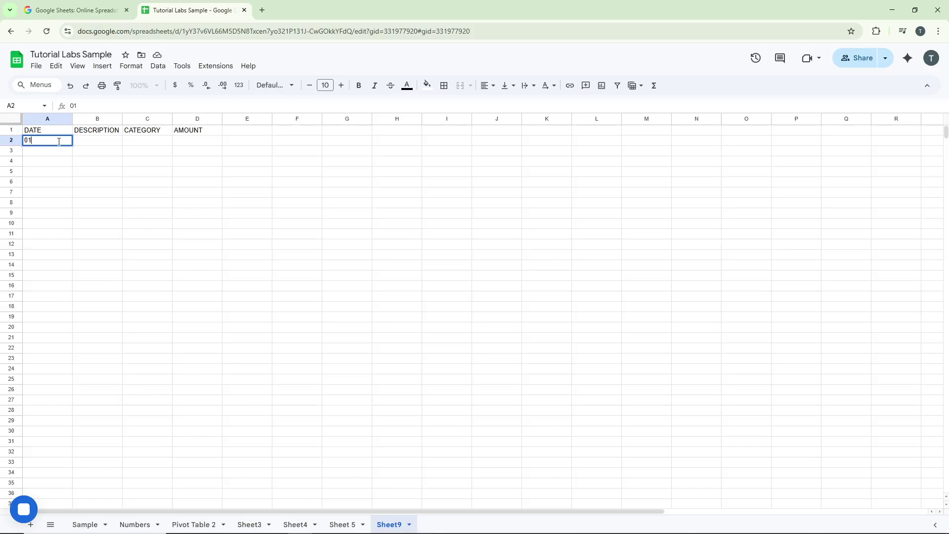
text(01/15)
text(/26)
key(Return)
click(60, 143)
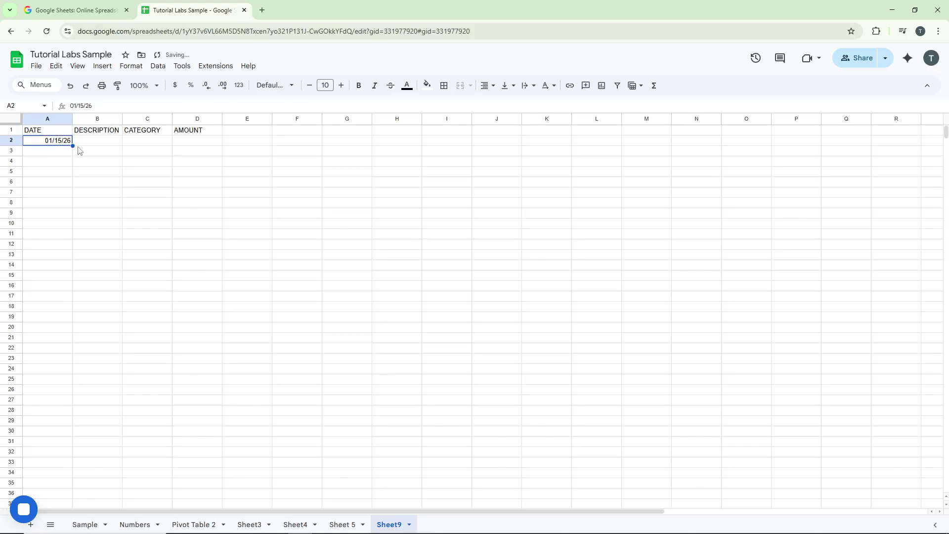
drag(72, 145, 73, 160)
Step: Enter the descriptions Travel international, Foods on travel and Souvenirs in B2 to B4, and fit column B to its contents
click(109, 142)
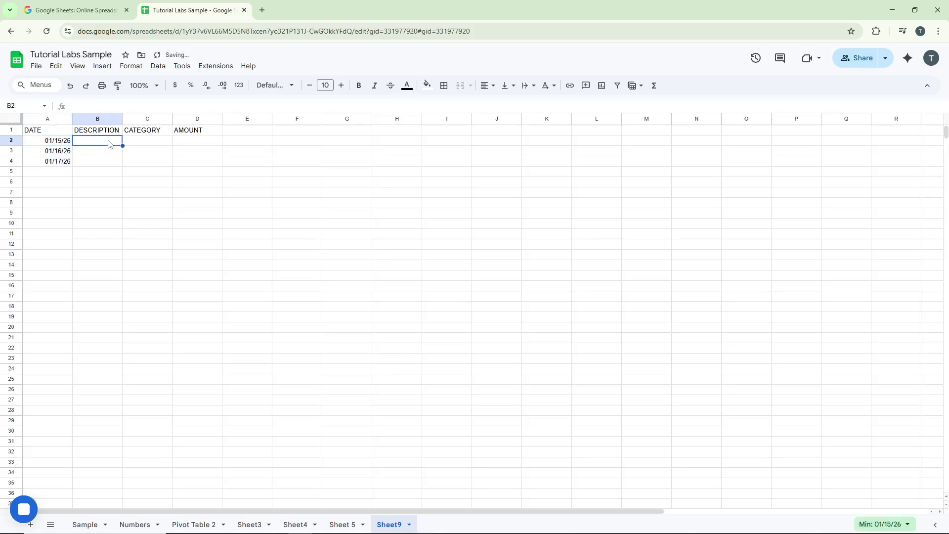
double_click(110, 141)
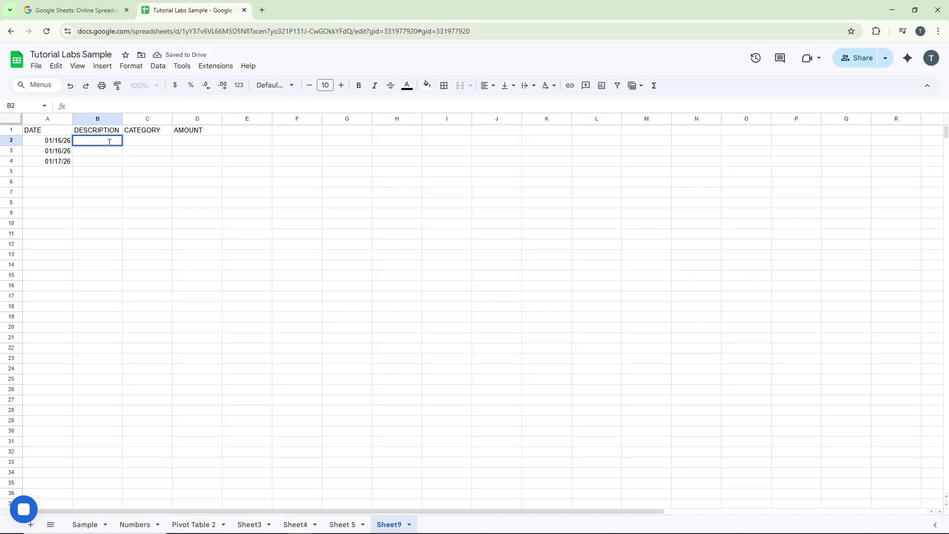
text(Travel international)
double_click(110, 149)
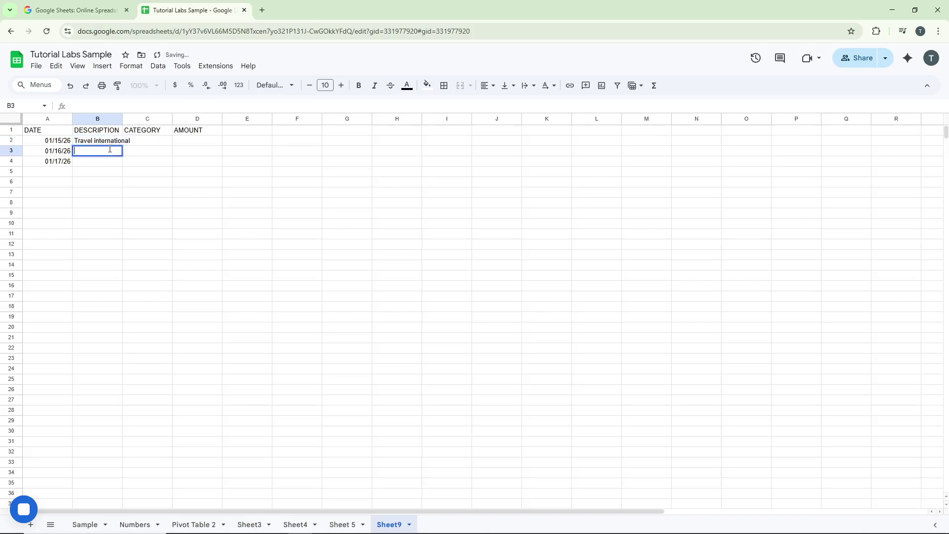
text(Foods on travel)
key(Return)
text(Souvenirs)
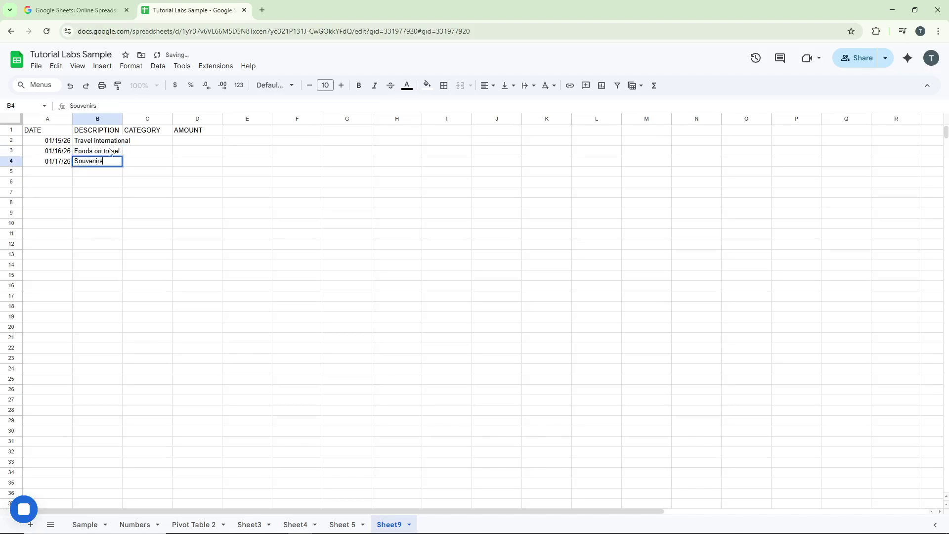
key(Return)
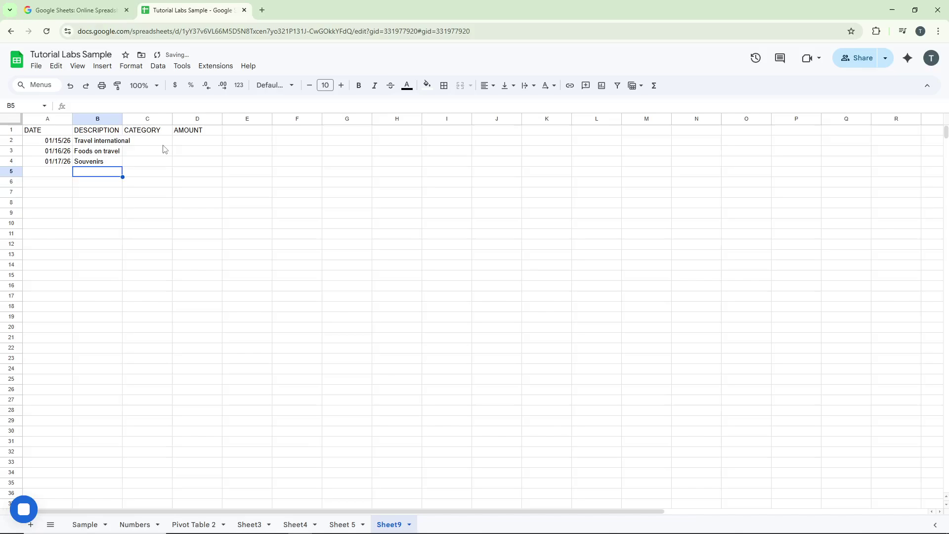
double_click(123, 119)
Step: Fill the CATEGORY cells C2 to C4 with Yearly travel, Food expenses and Other expenses
click(161, 142)
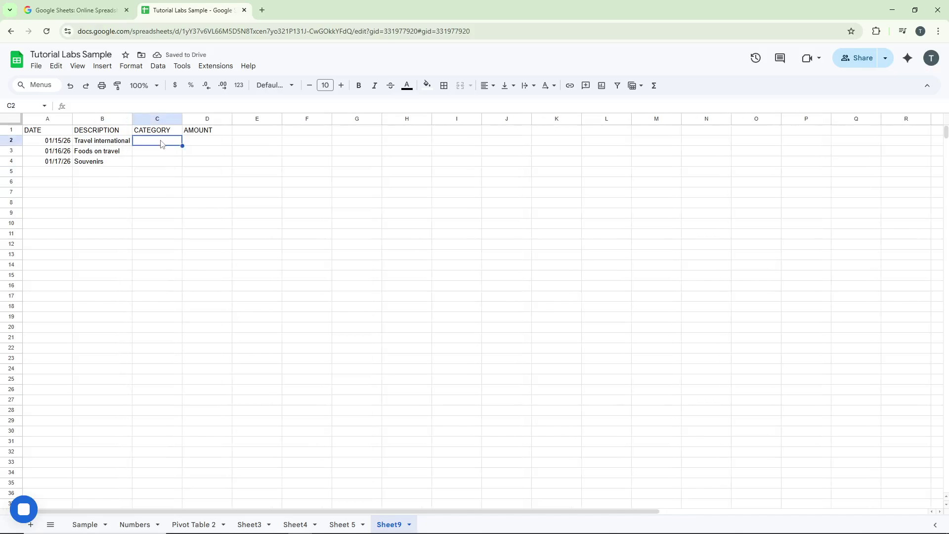
text(YEarly travel)
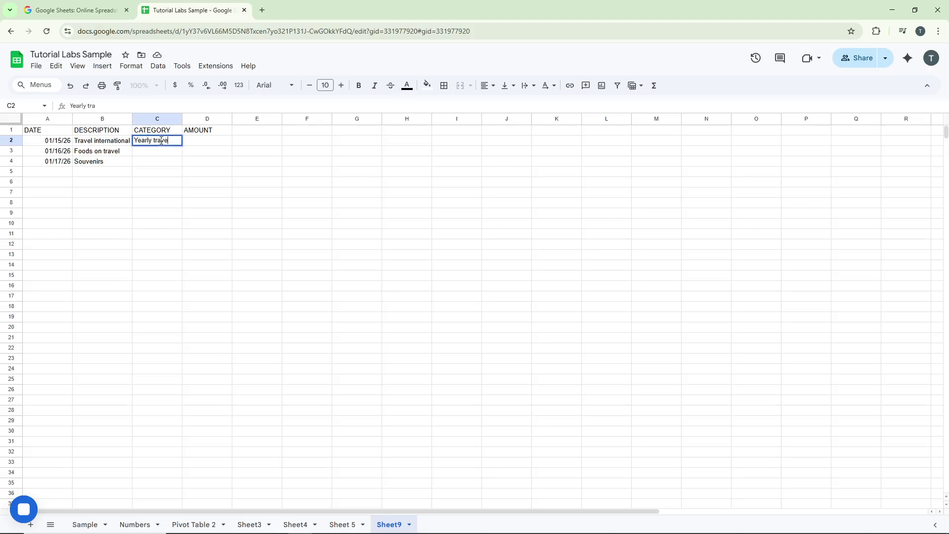
key(Return)
text(Food expe)
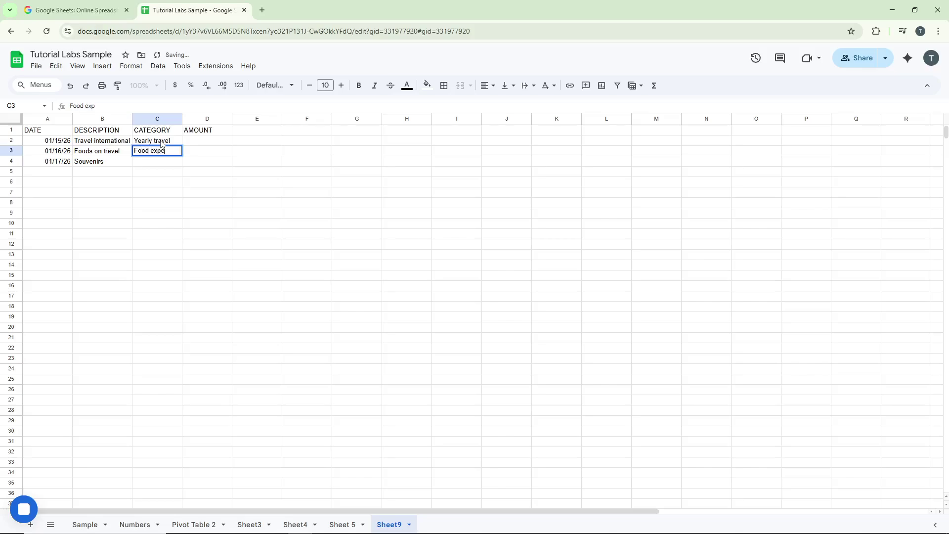
text(nsese)
key(Return)
text(Other e)
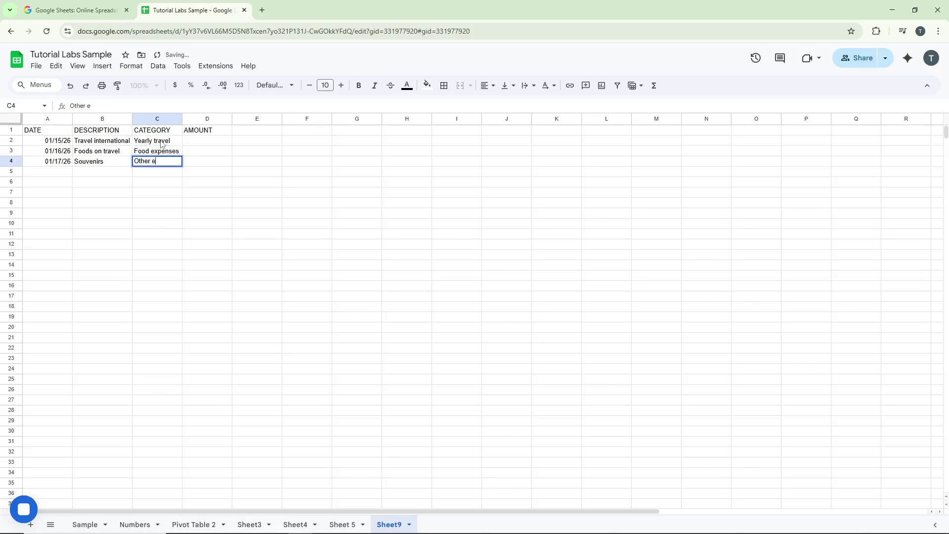
text(xpenses)
Step: Enter the amounts 275, 225 and 300 in cells D2 to D4
click(225, 163)
click(222, 144)
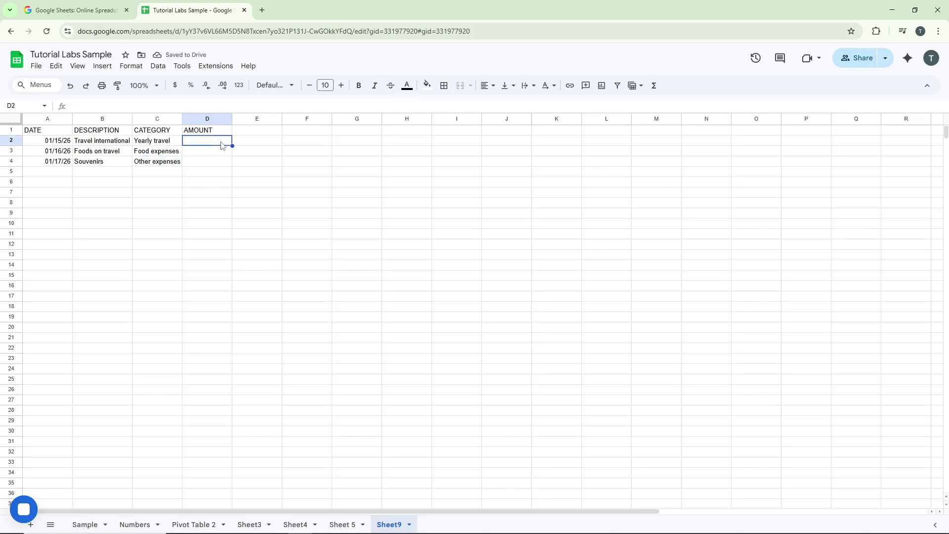
double_click(222, 142)
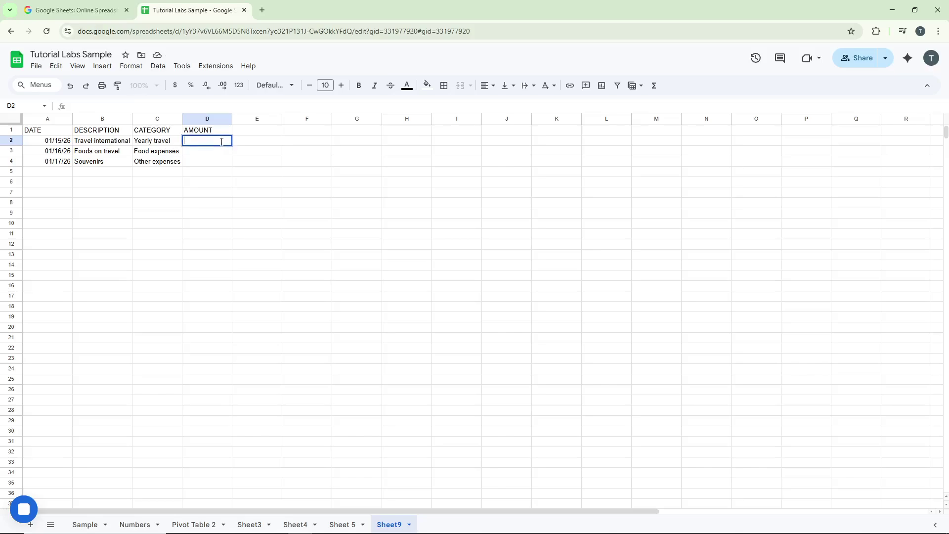
text(275)
key(Return)
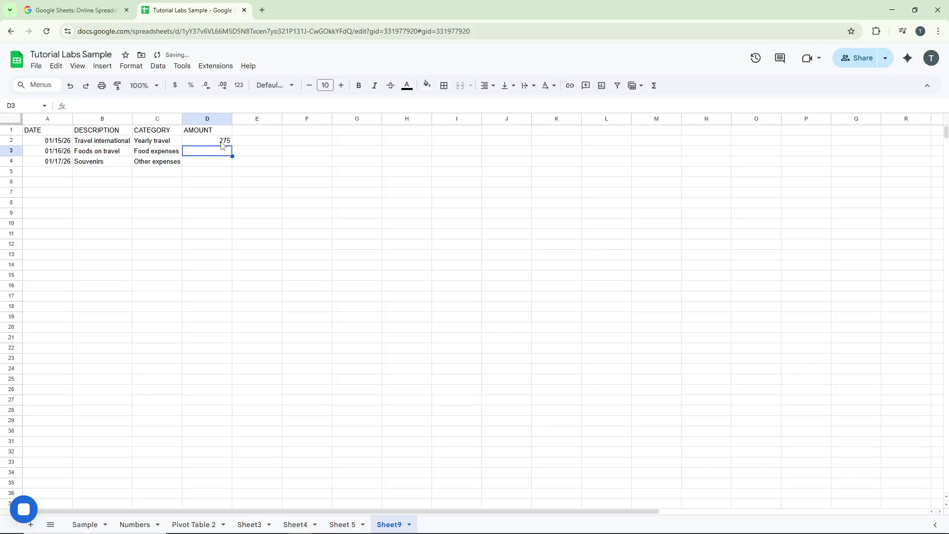
text(225)
key(Return)
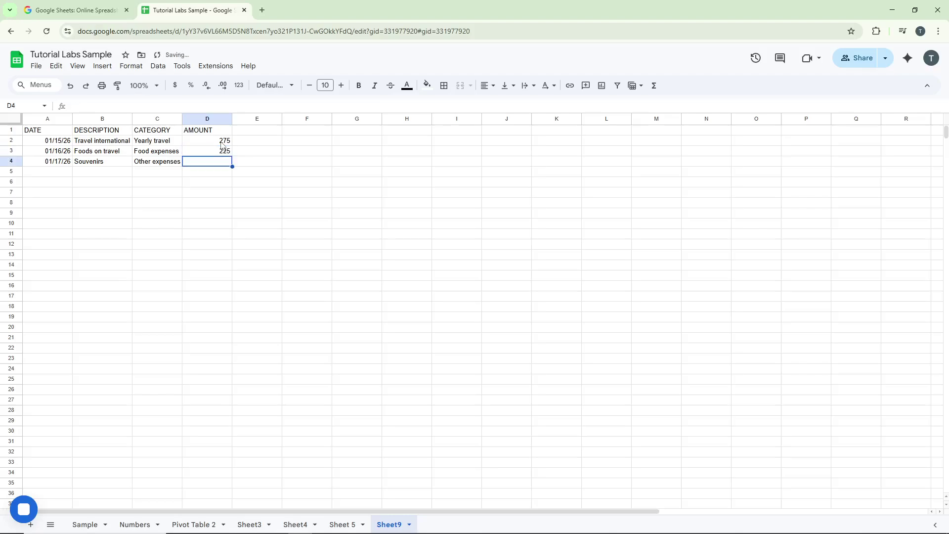
text(300)
key(Return)
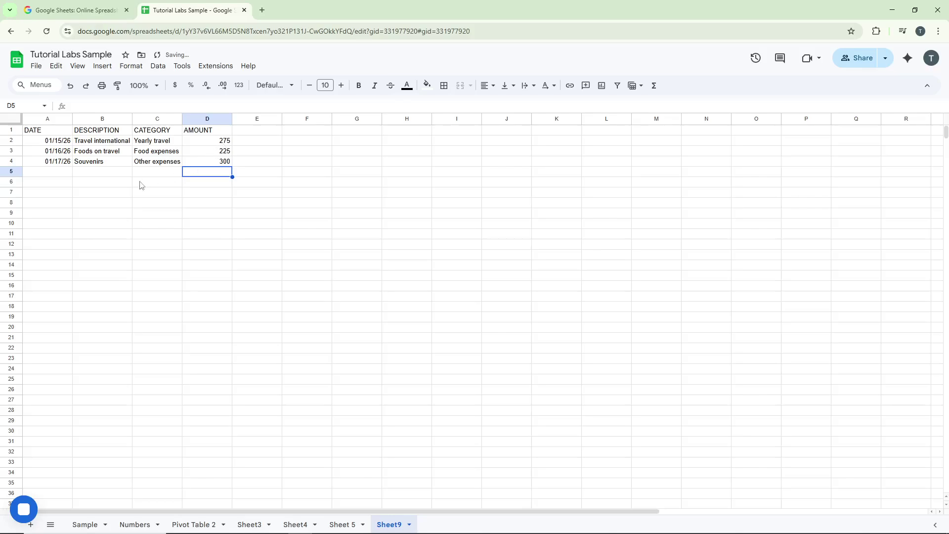
Step: Merge cells A5 and B5 and label the merged cell TOTAL
click(72, 174)
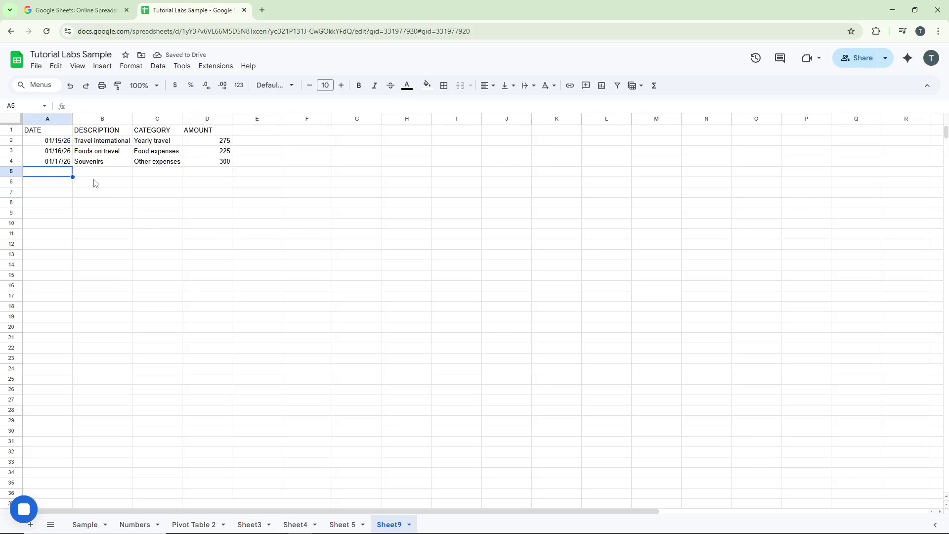
shift+click(131, 174)
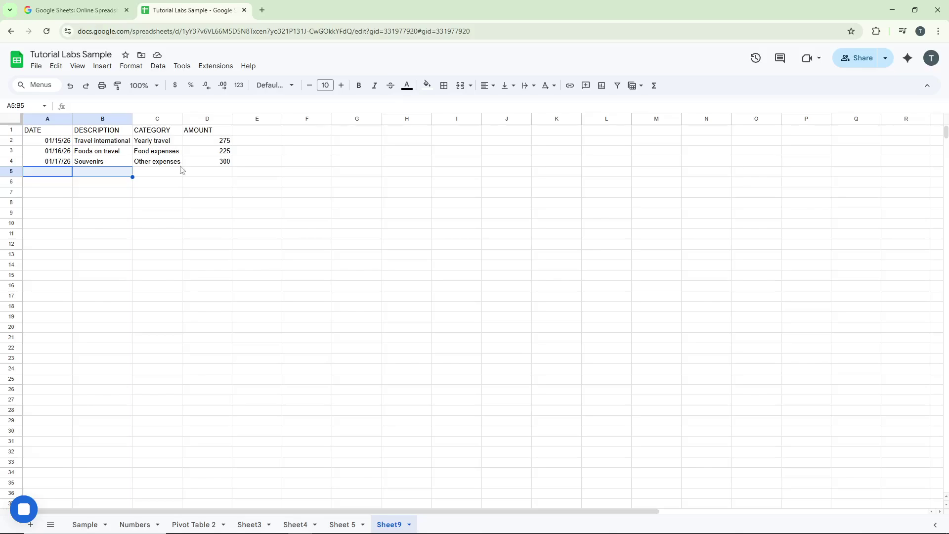
click(462, 86)
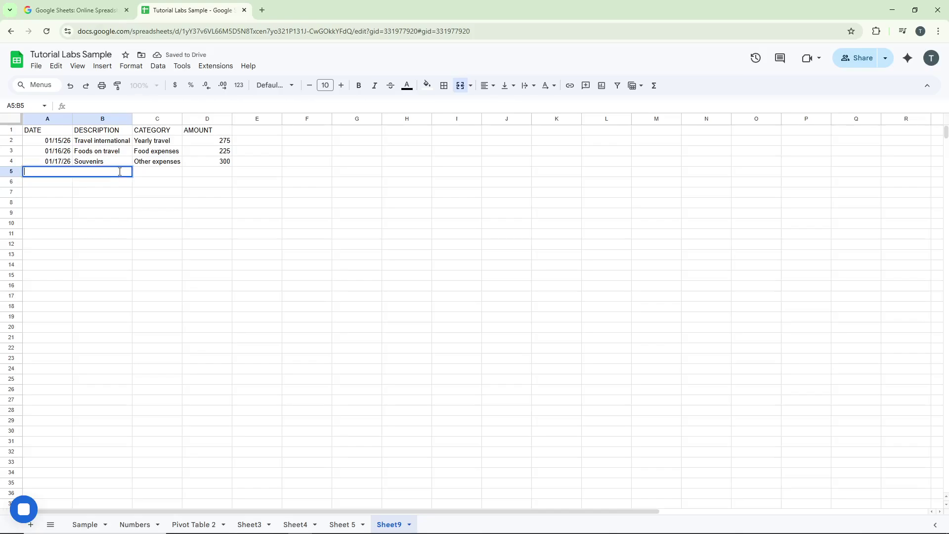
text(TOTAL)
key(Return)
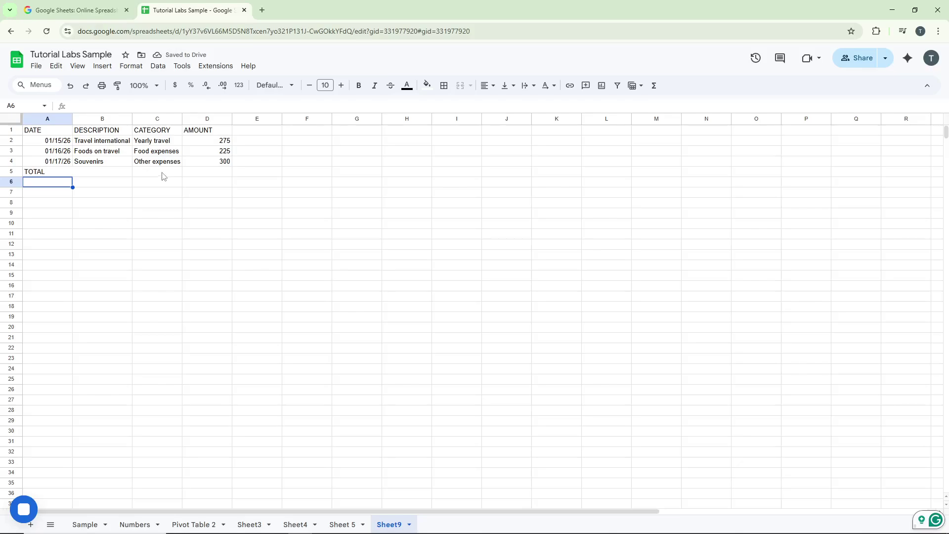
Step: Total the amounts in D5 with the formula =SUM(D2:D4)
click(206, 173)
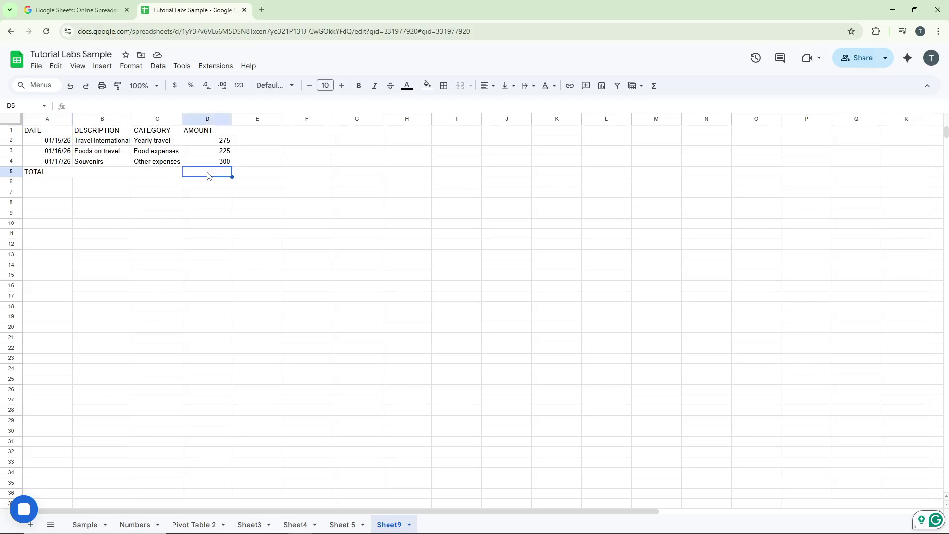
text(=SUM)
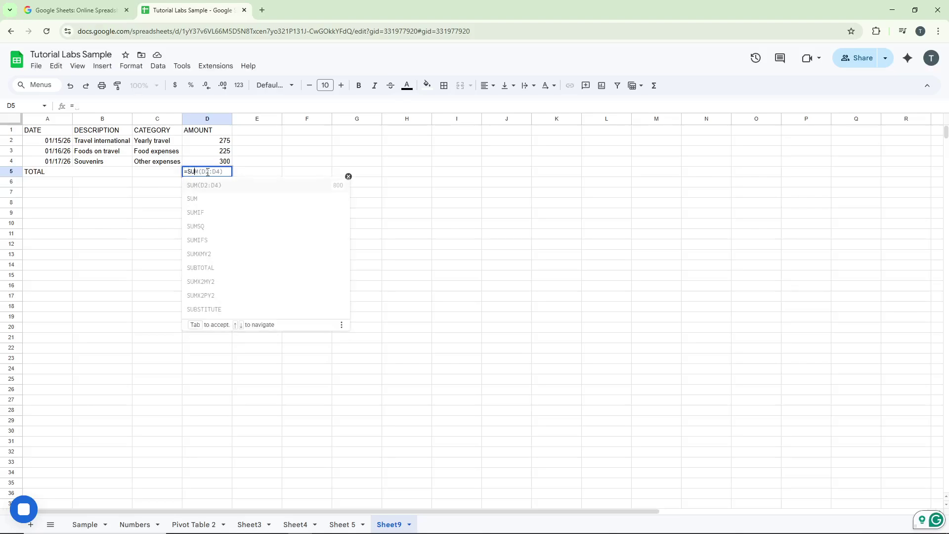
text(()
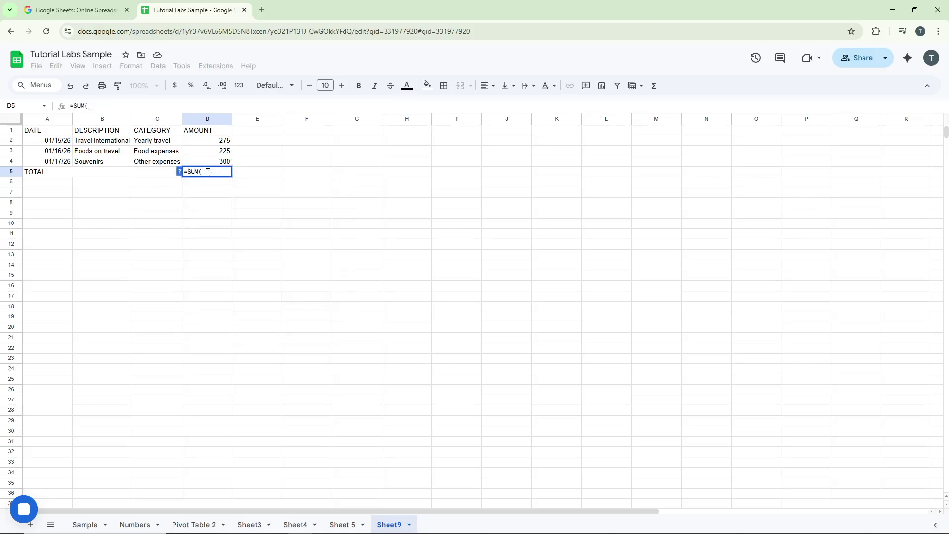
click(227, 142)
shift+click(230, 164)
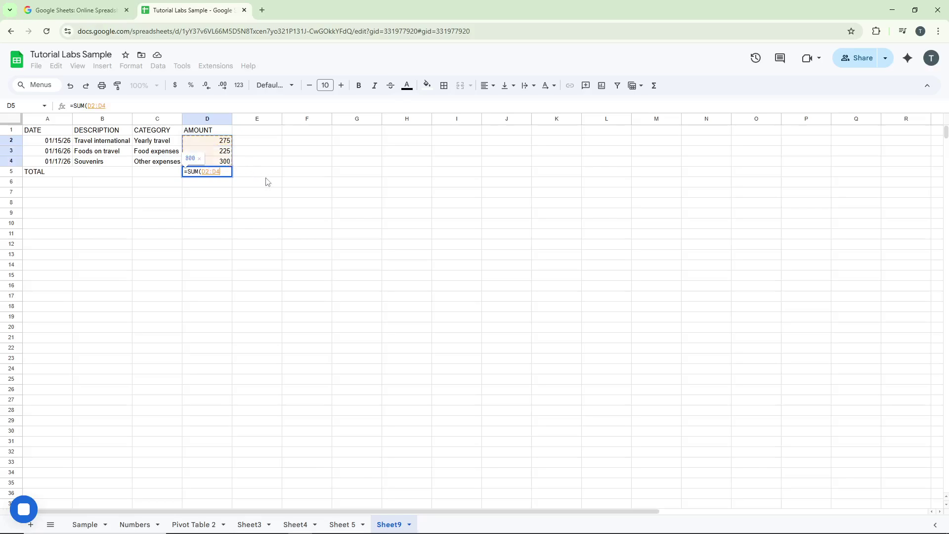
text())
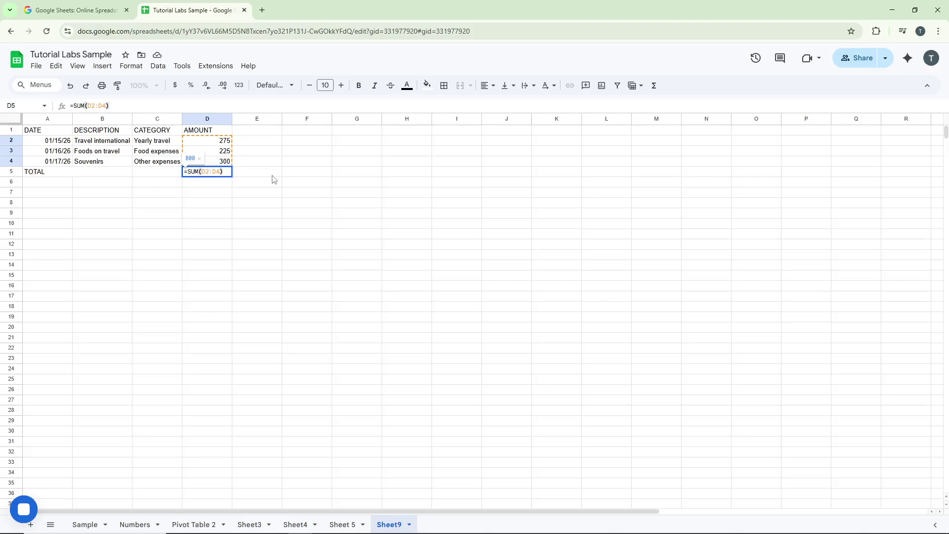
key(Return)
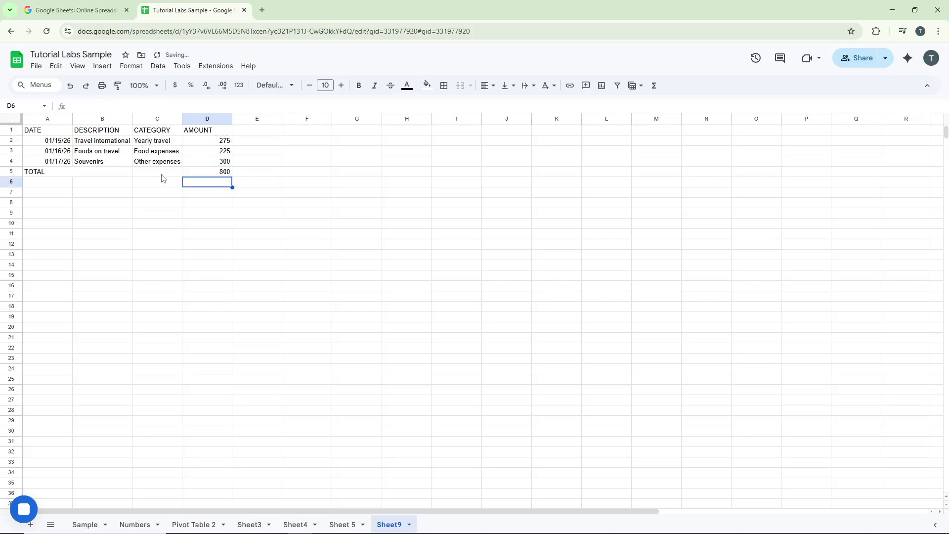
Step: Merge the TOTAL cell with C5 so that it spans cells A5 to C5
drag(162, 175, 119, 176)
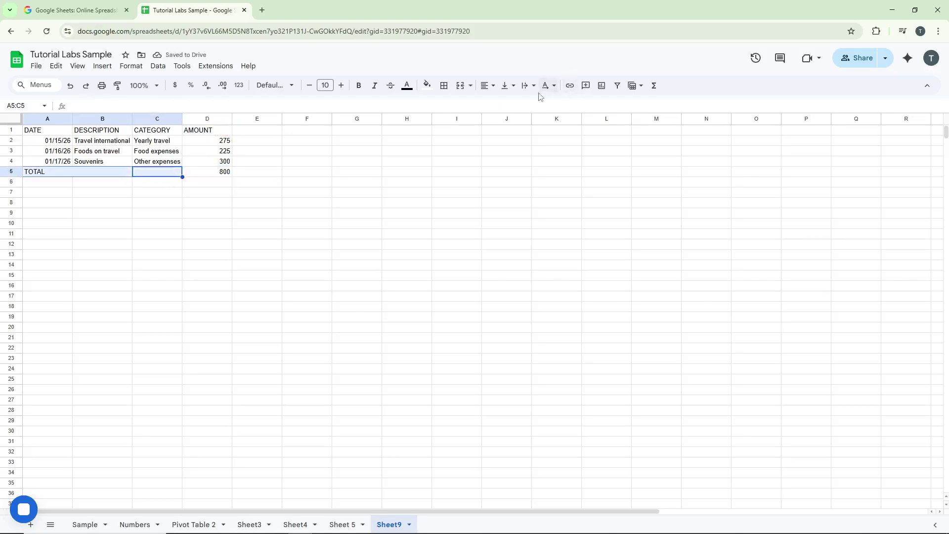
click(460, 85)
click(185, 204)
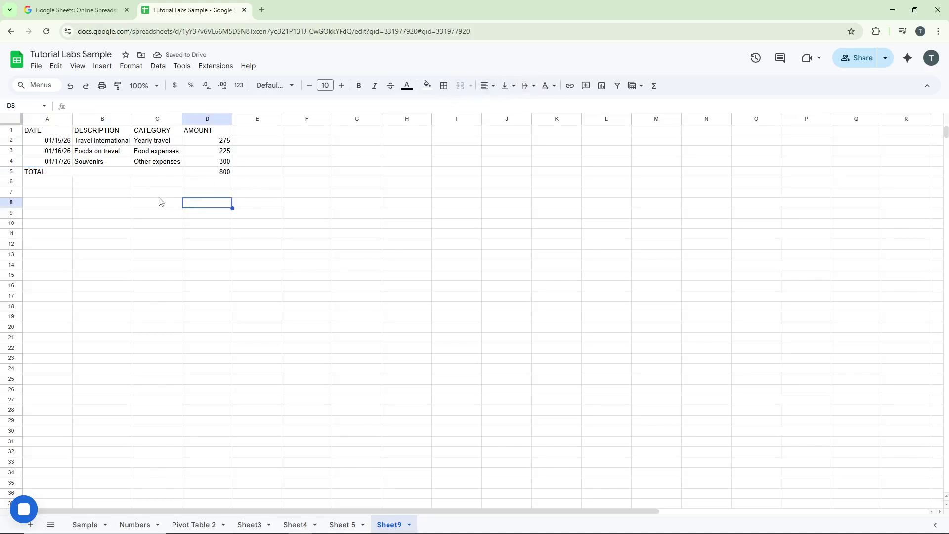
Step: Apply borders to all cells of the expense table, A1 to D5
click(55, 134)
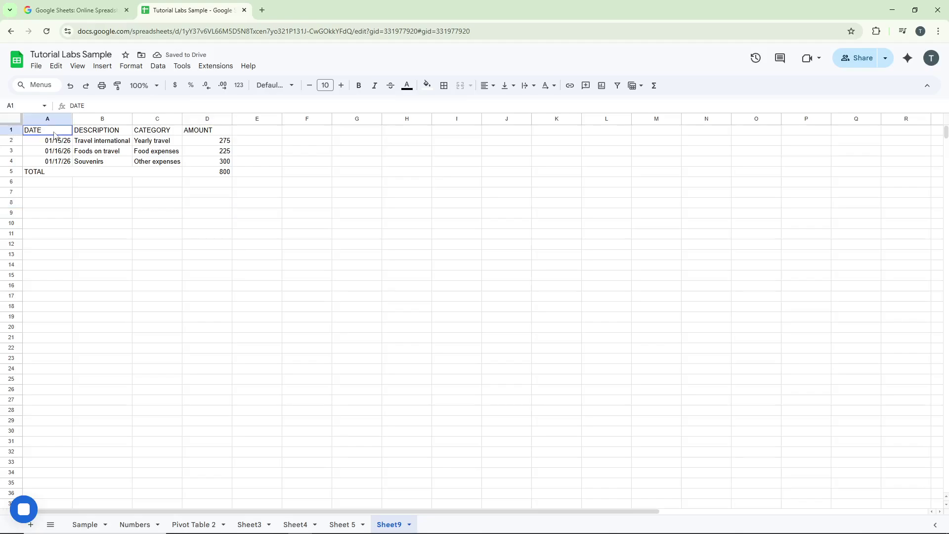
shift+click(223, 173)
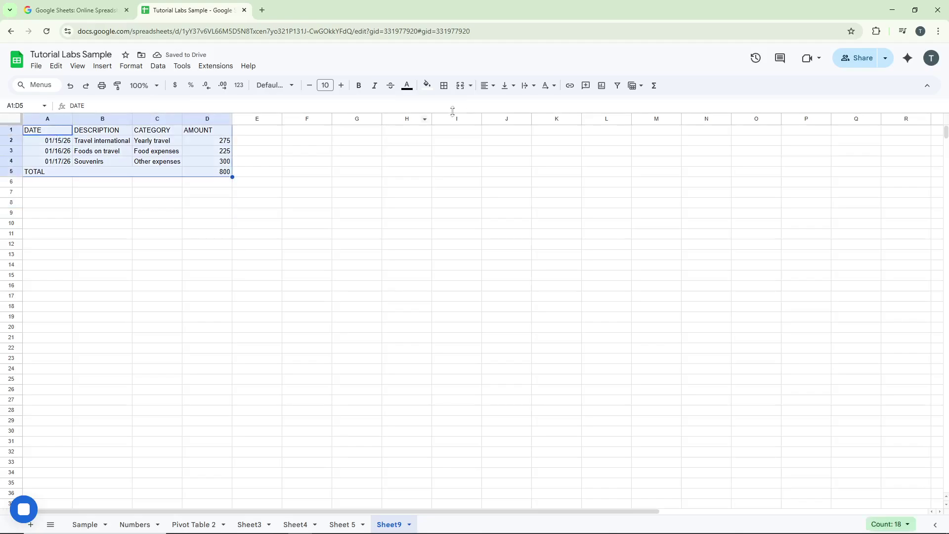
click(444, 87)
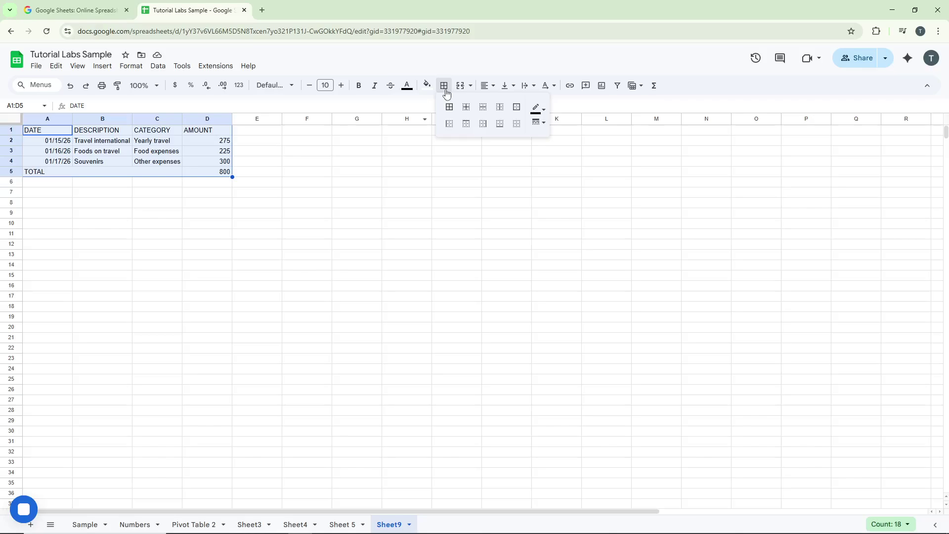
click(449, 107)
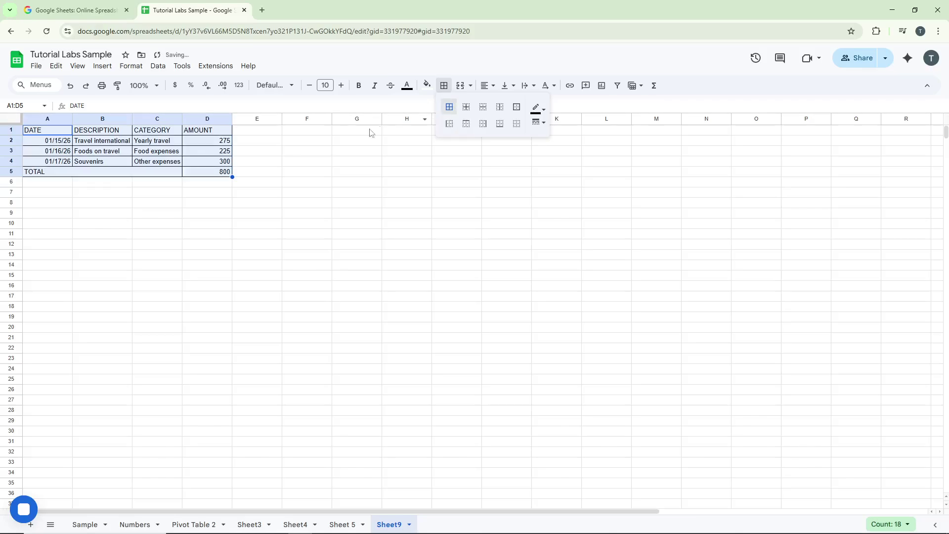
click(317, 144)
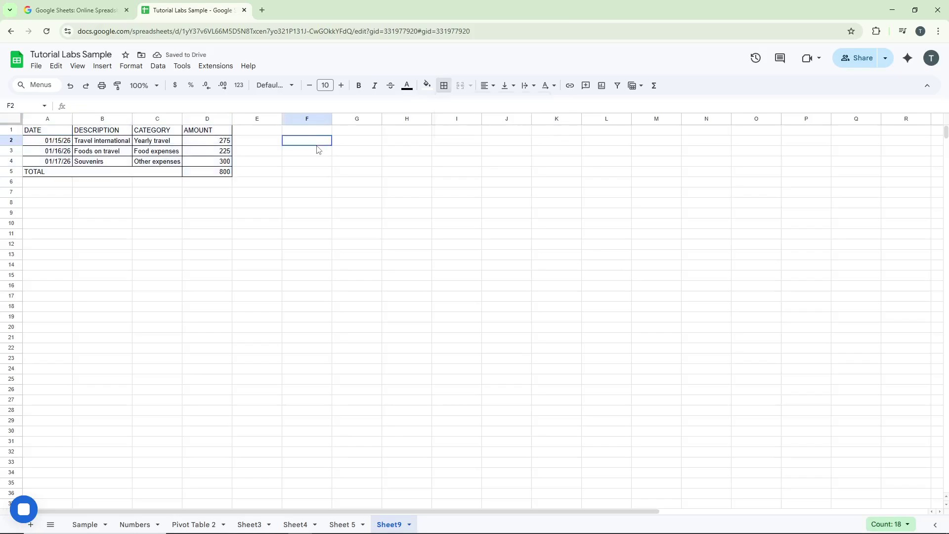
Step: Center the header texts in cells A1 to D1 and fill the header row with light blue
click(60, 132)
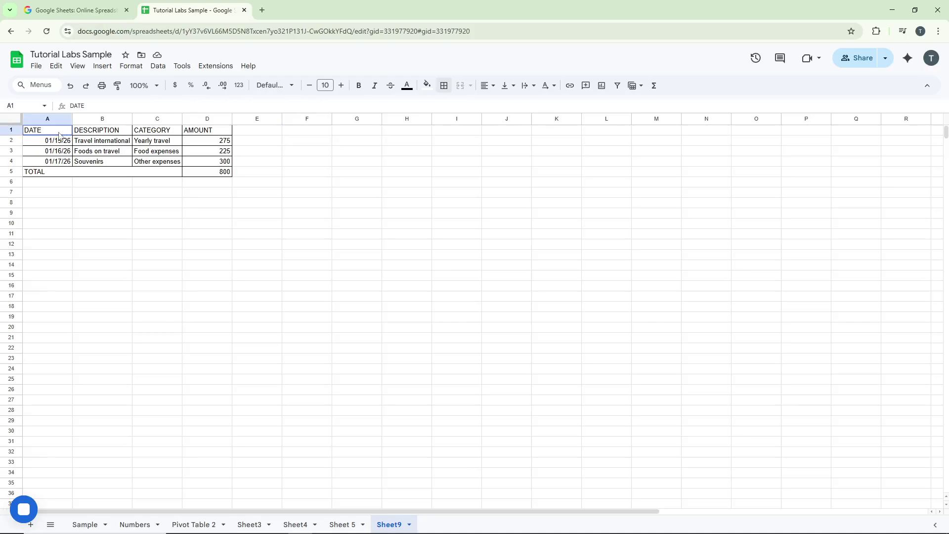
shift+click(204, 132)
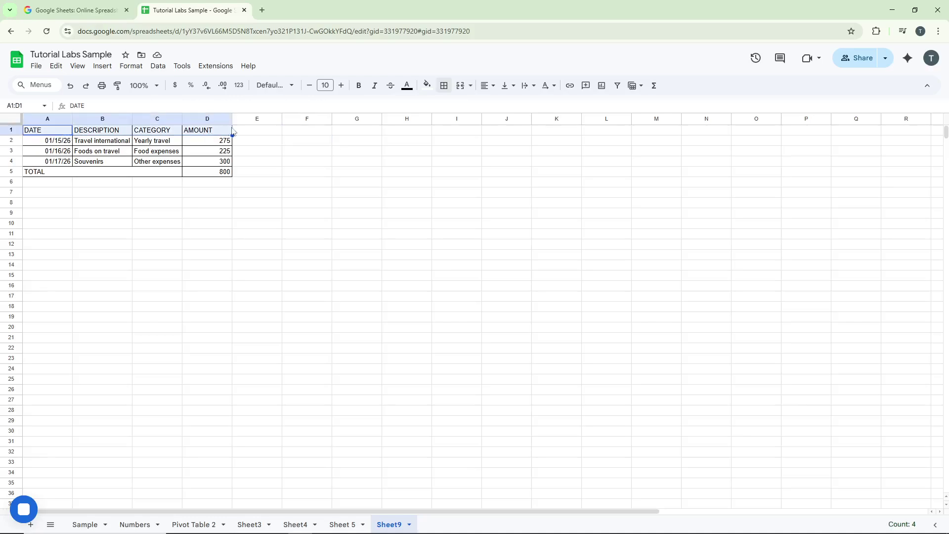
click(491, 94)
click(502, 103)
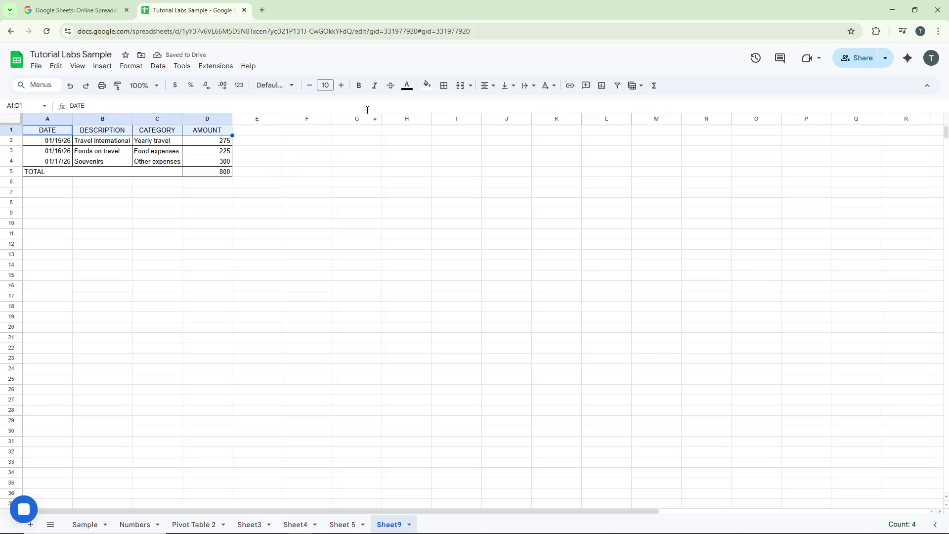
click(428, 88)
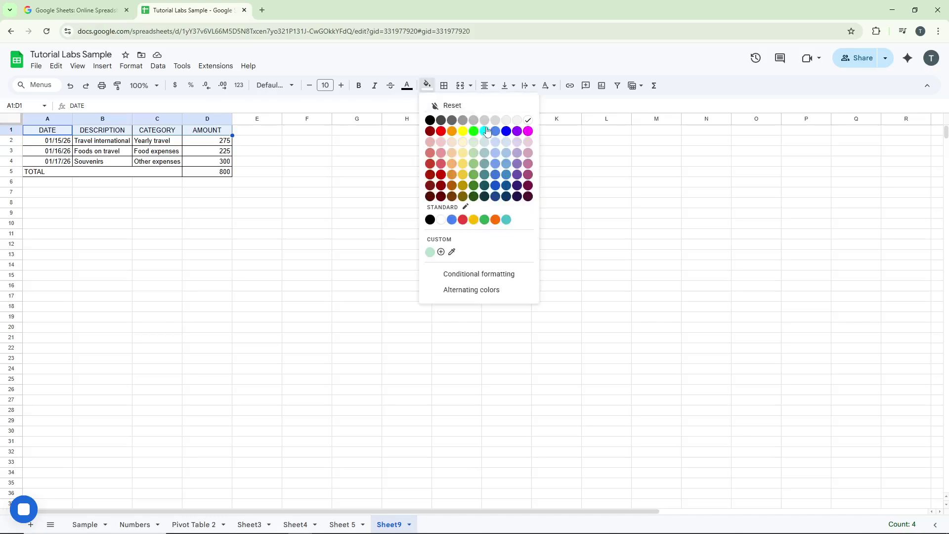
click(503, 153)
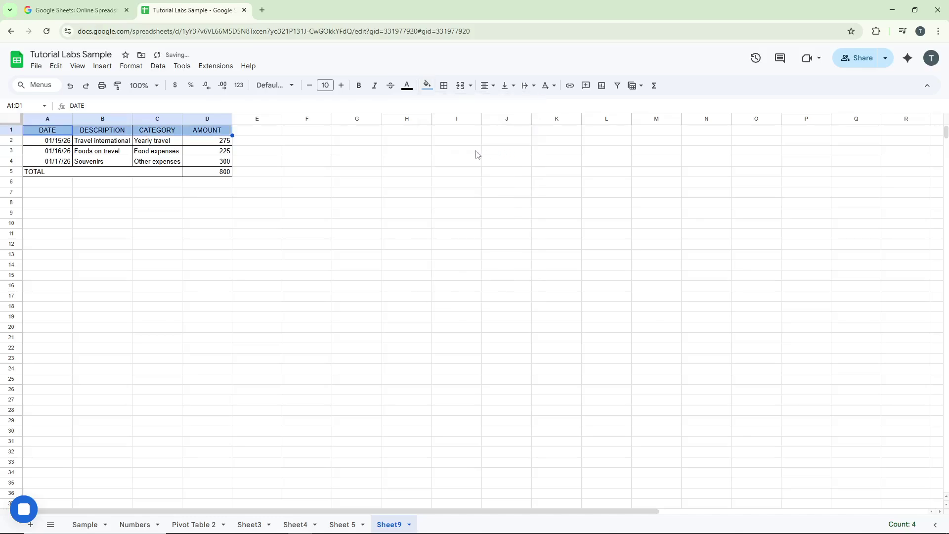
click(265, 162)
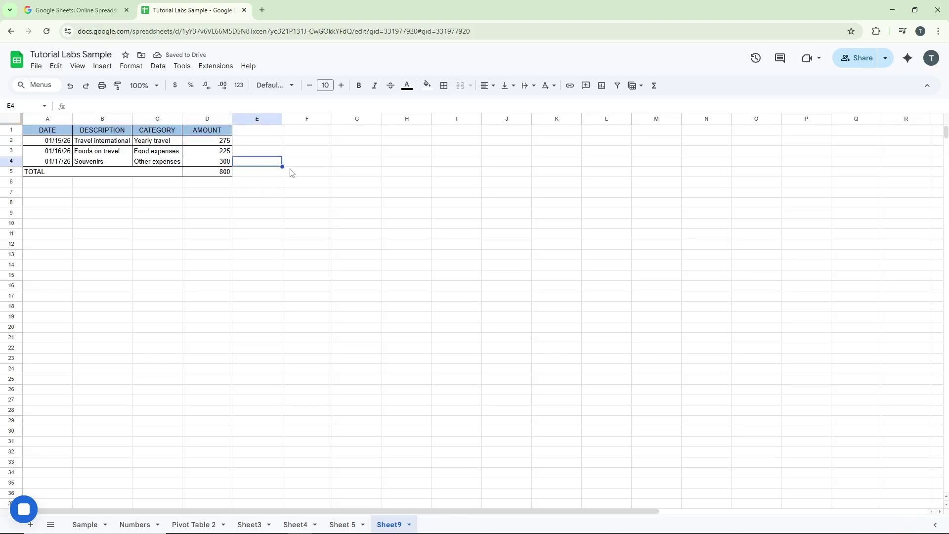